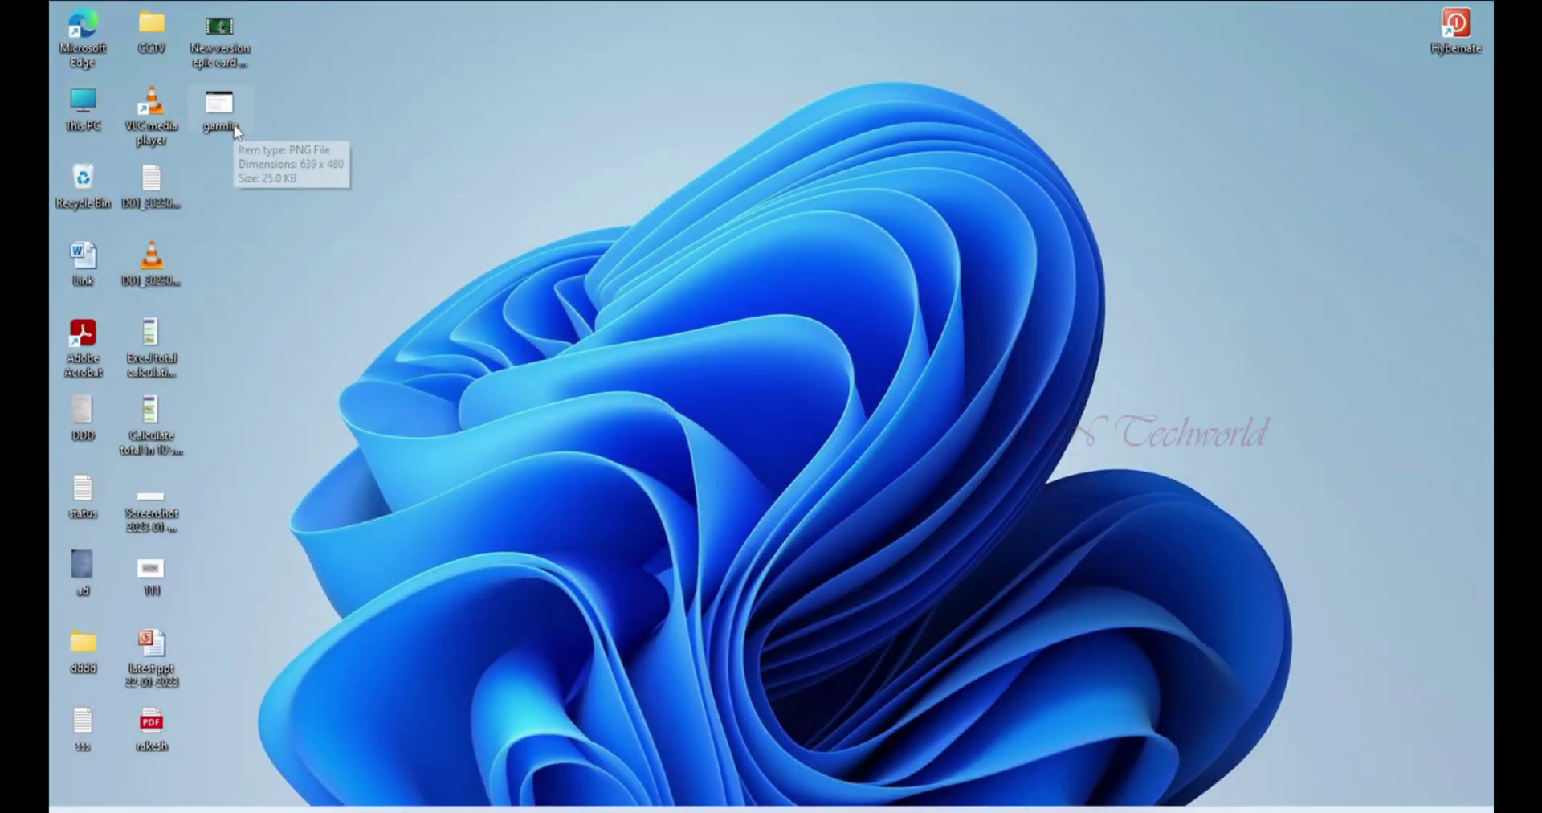
Open the garmin image file from the desktop in the image viewer.
double_click(219, 109)
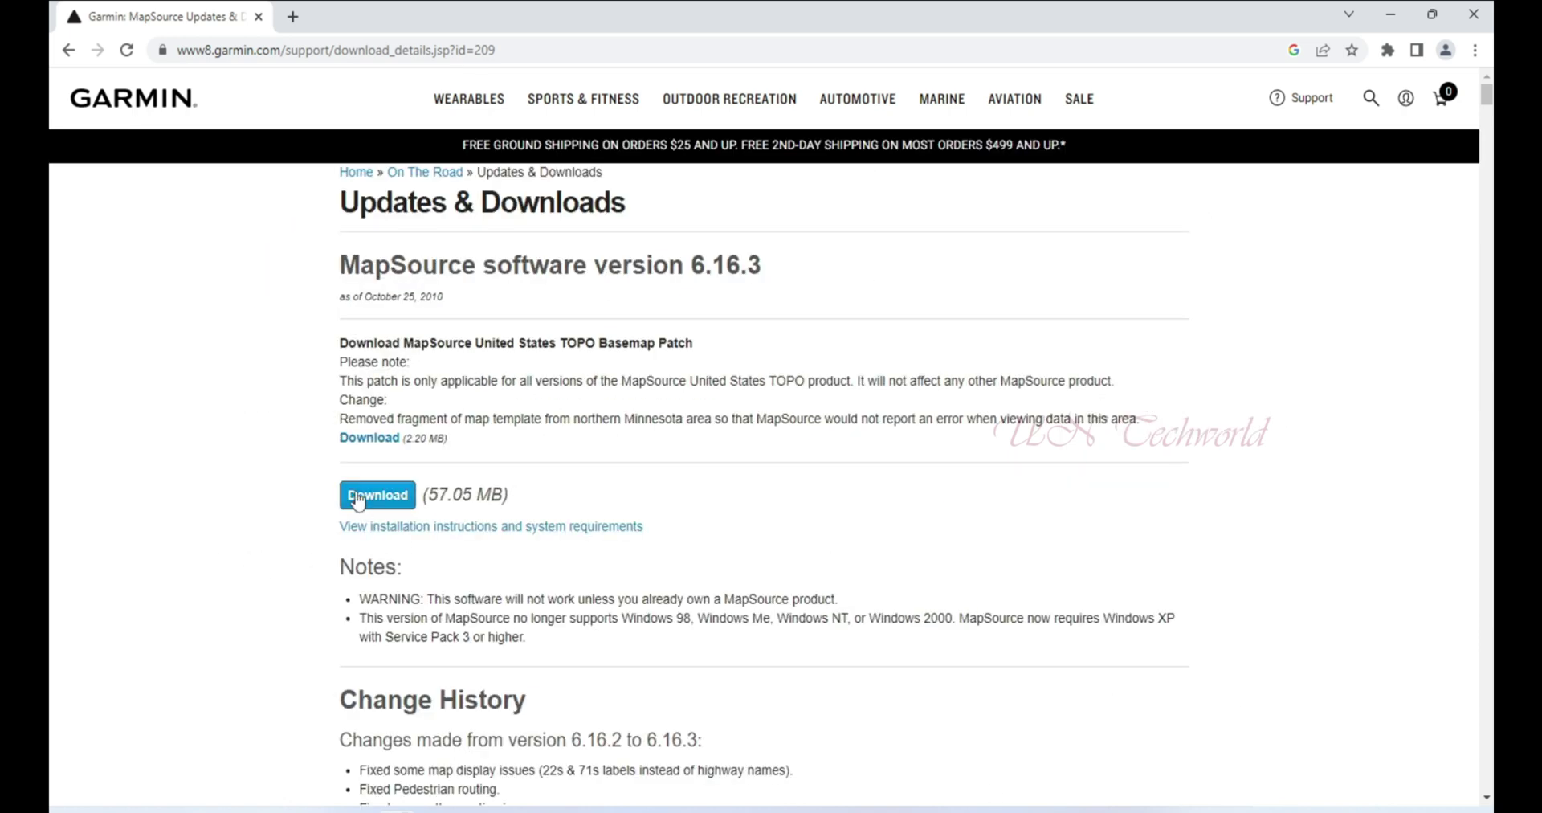
Download the 57.05 MB MapSource 6.16.3 installer from the Garmin updates page.
left_click(376, 494)
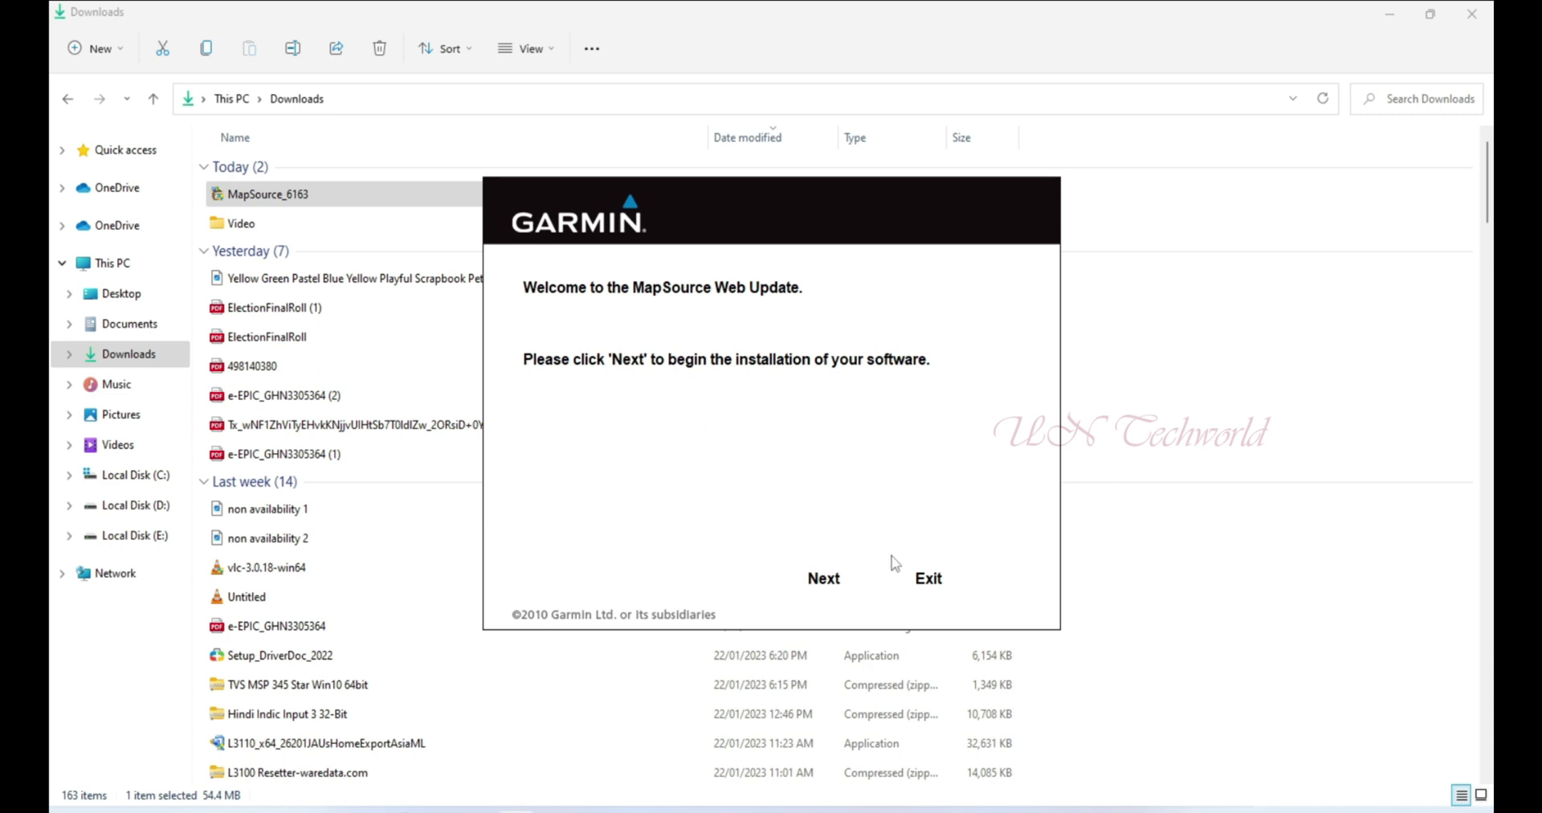
Start MapSource_6163 setup and dismiss the 'Previous MapSource not found!' error.
left_click(841, 588)
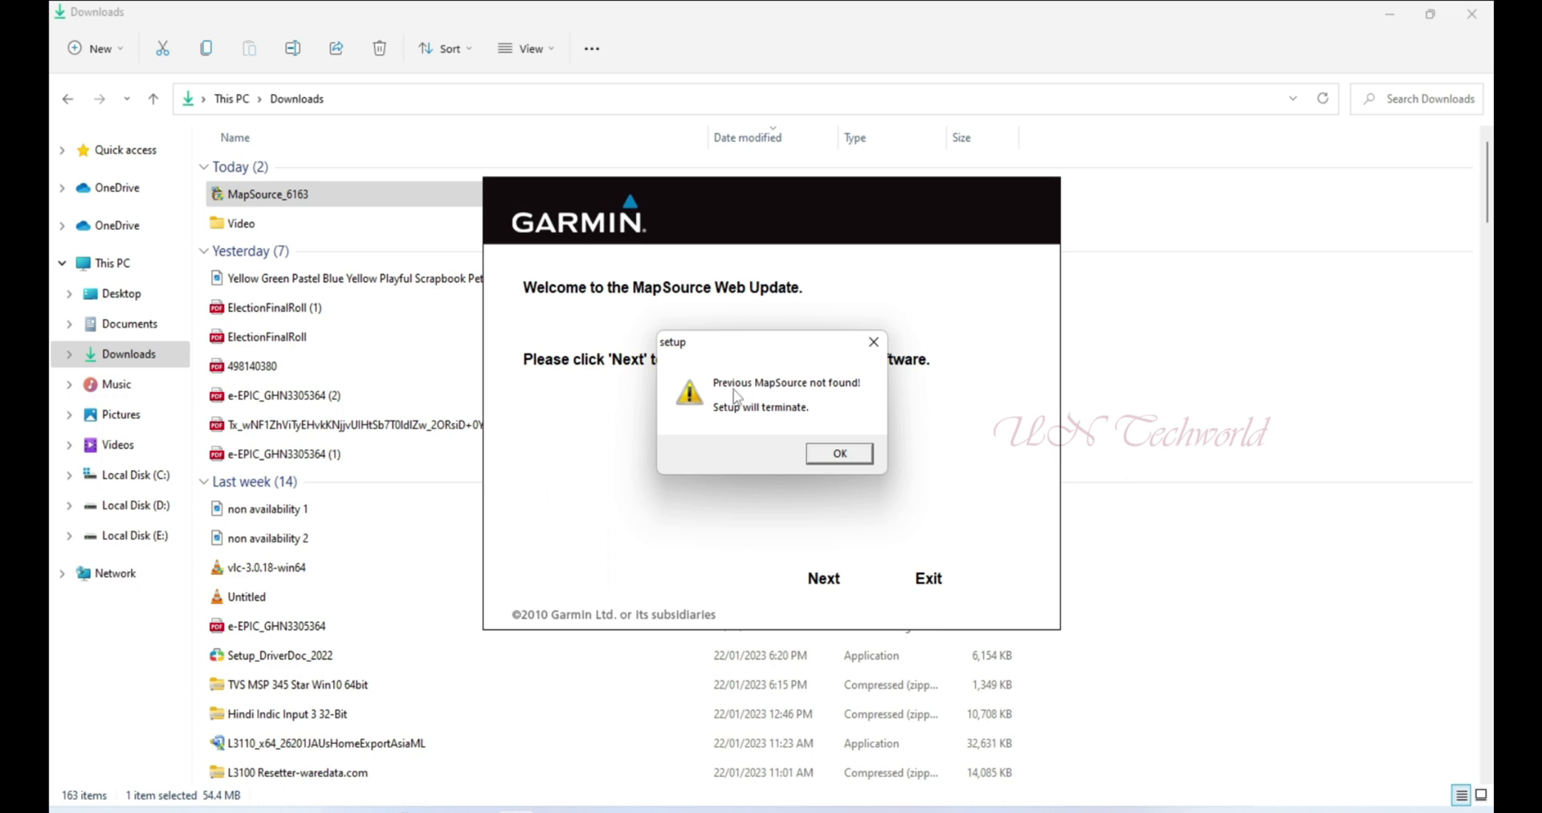
left_click(842, 460)
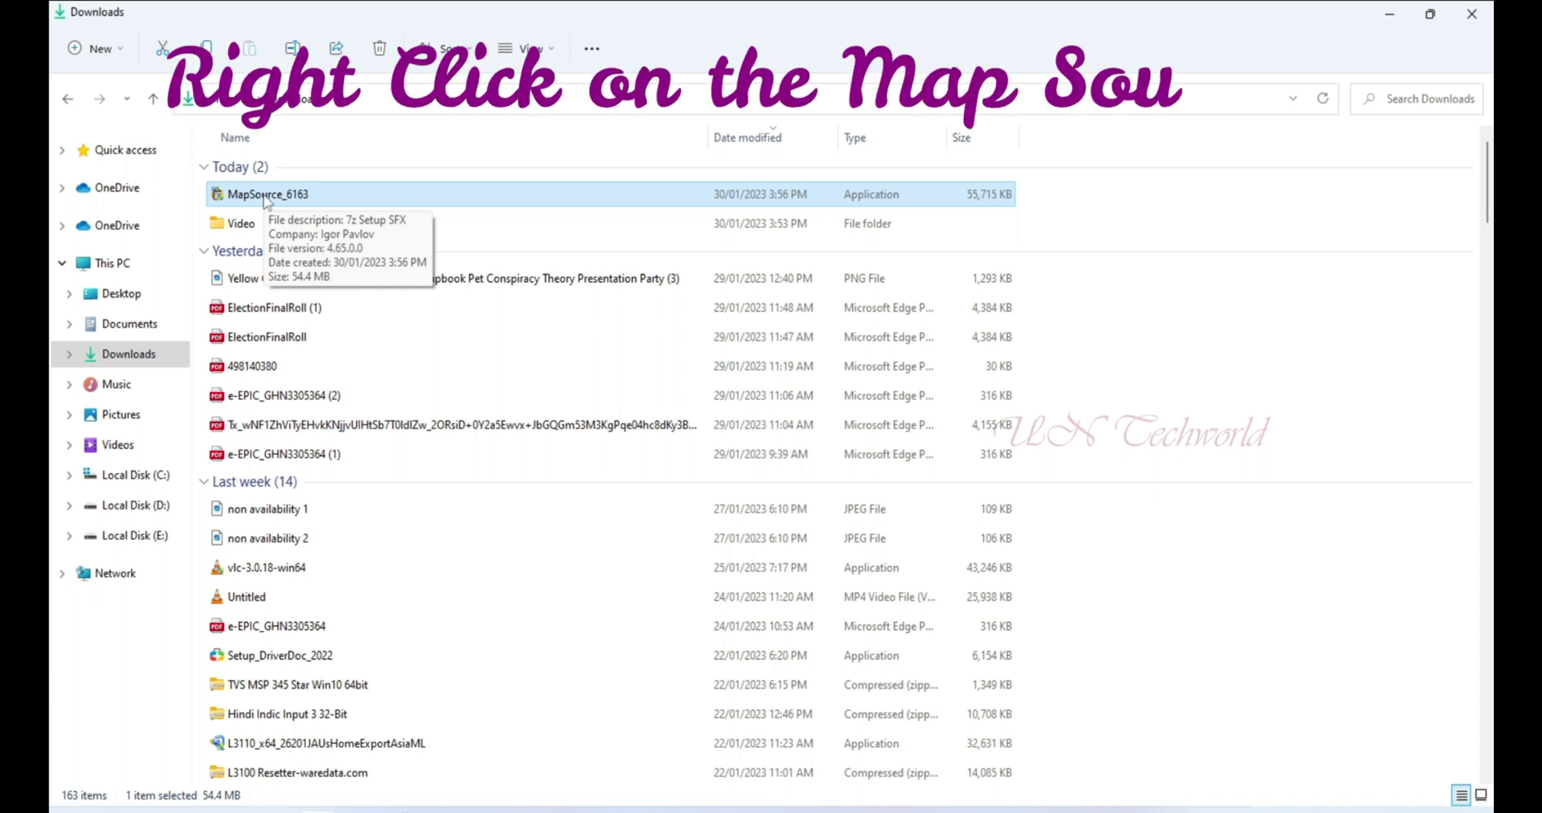
Extract MapSource_6163 with 7-Zip into a MapSource_6163 folder.
right_click(265, 201)
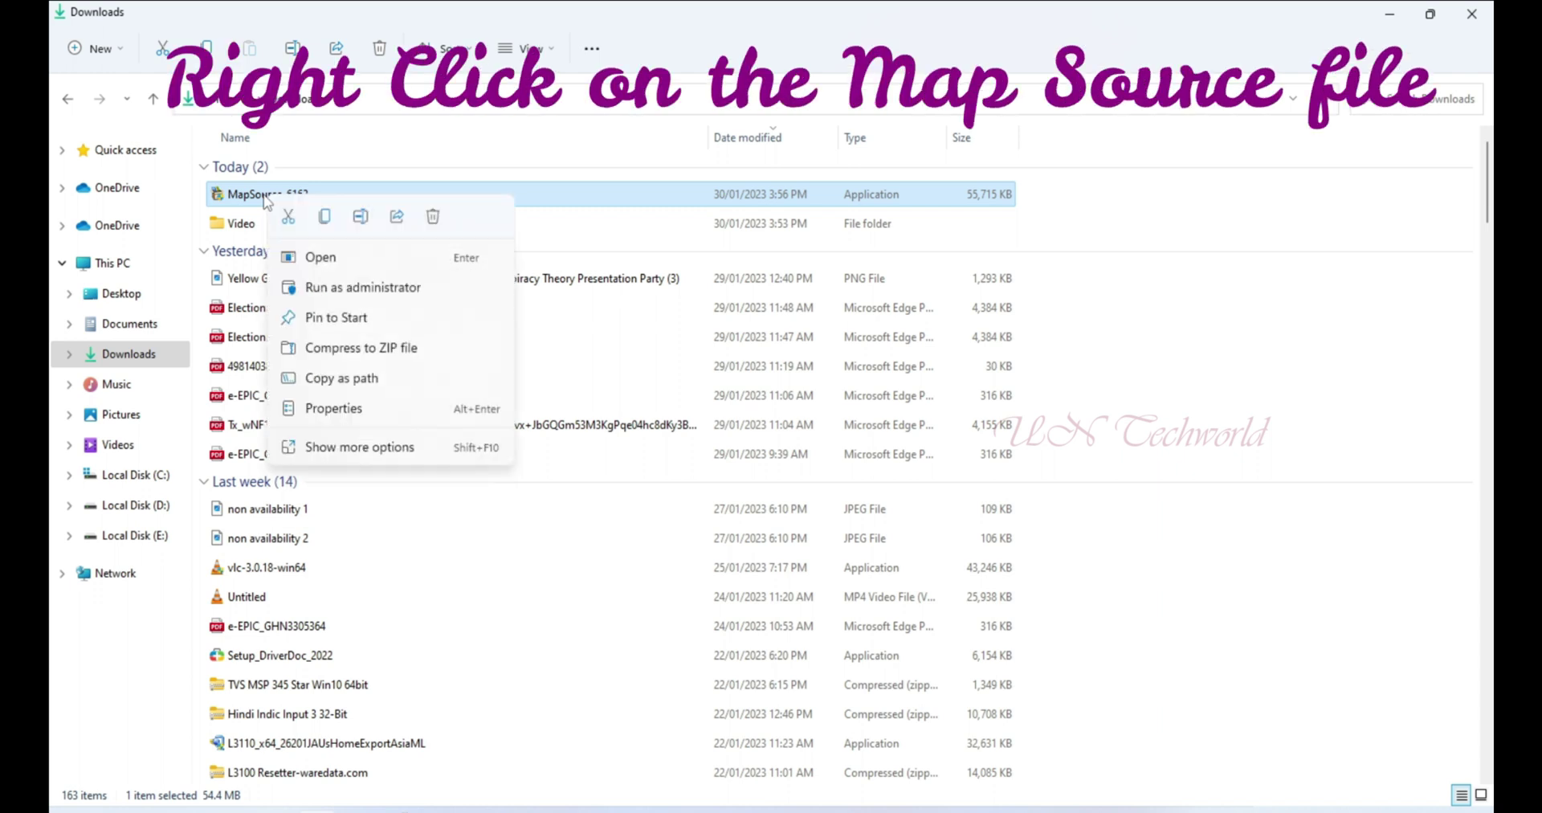
left_click(323, 450)
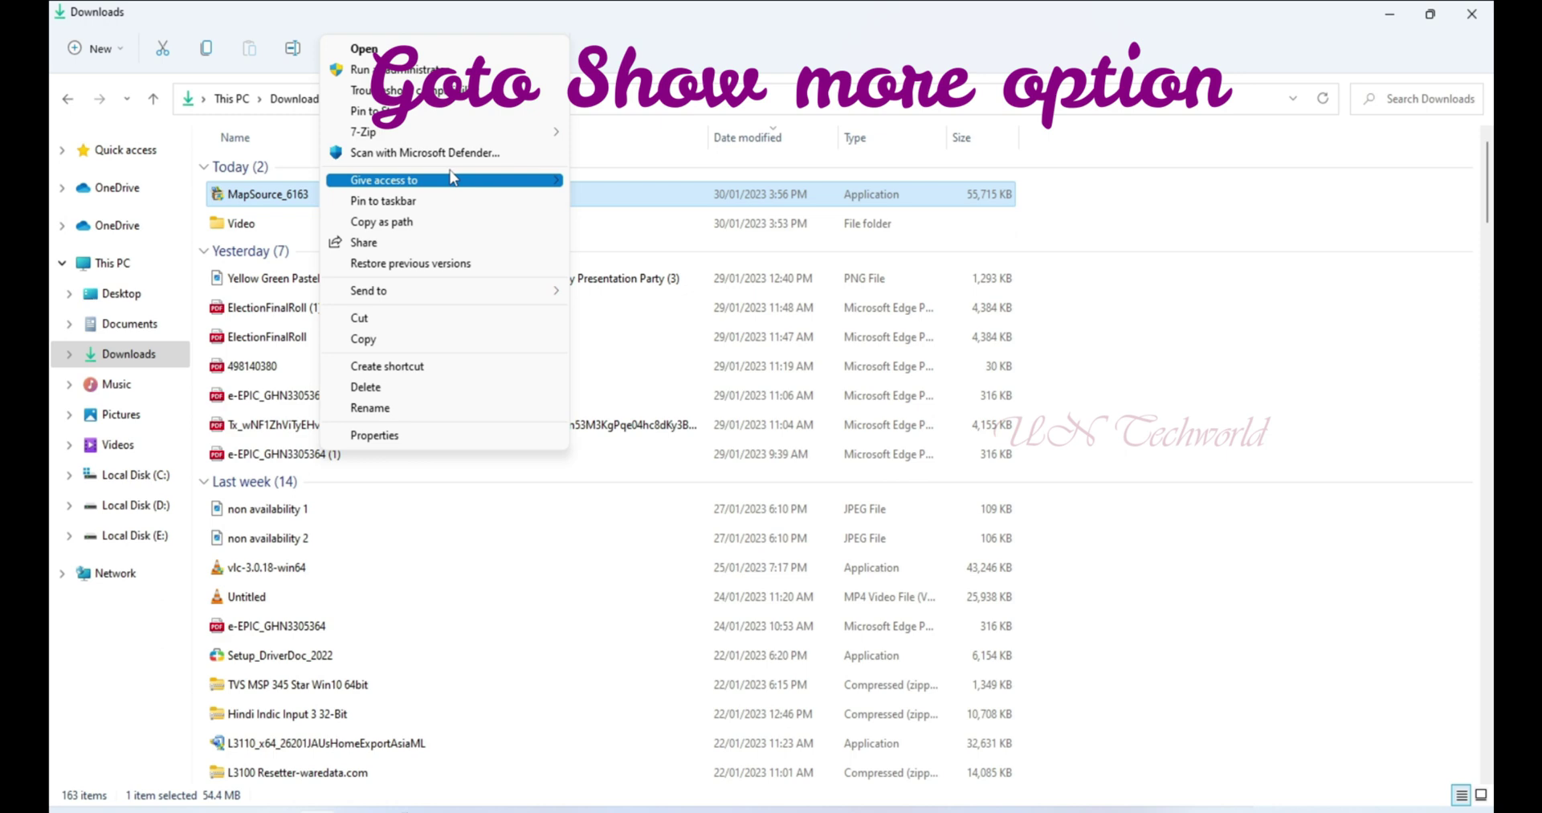
mouse_move(444, 132)
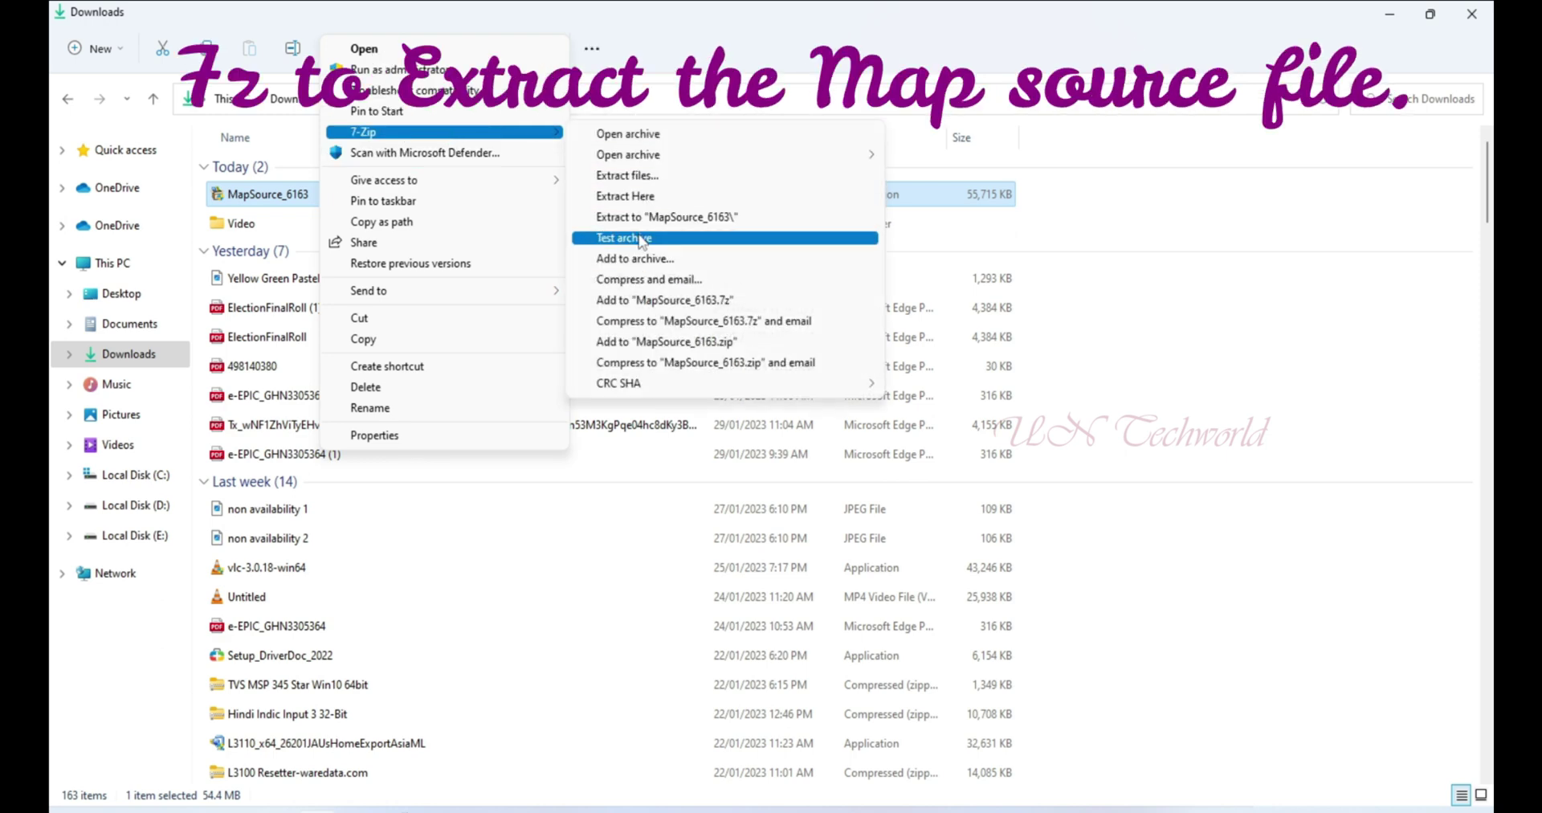
left_click(637, 218)
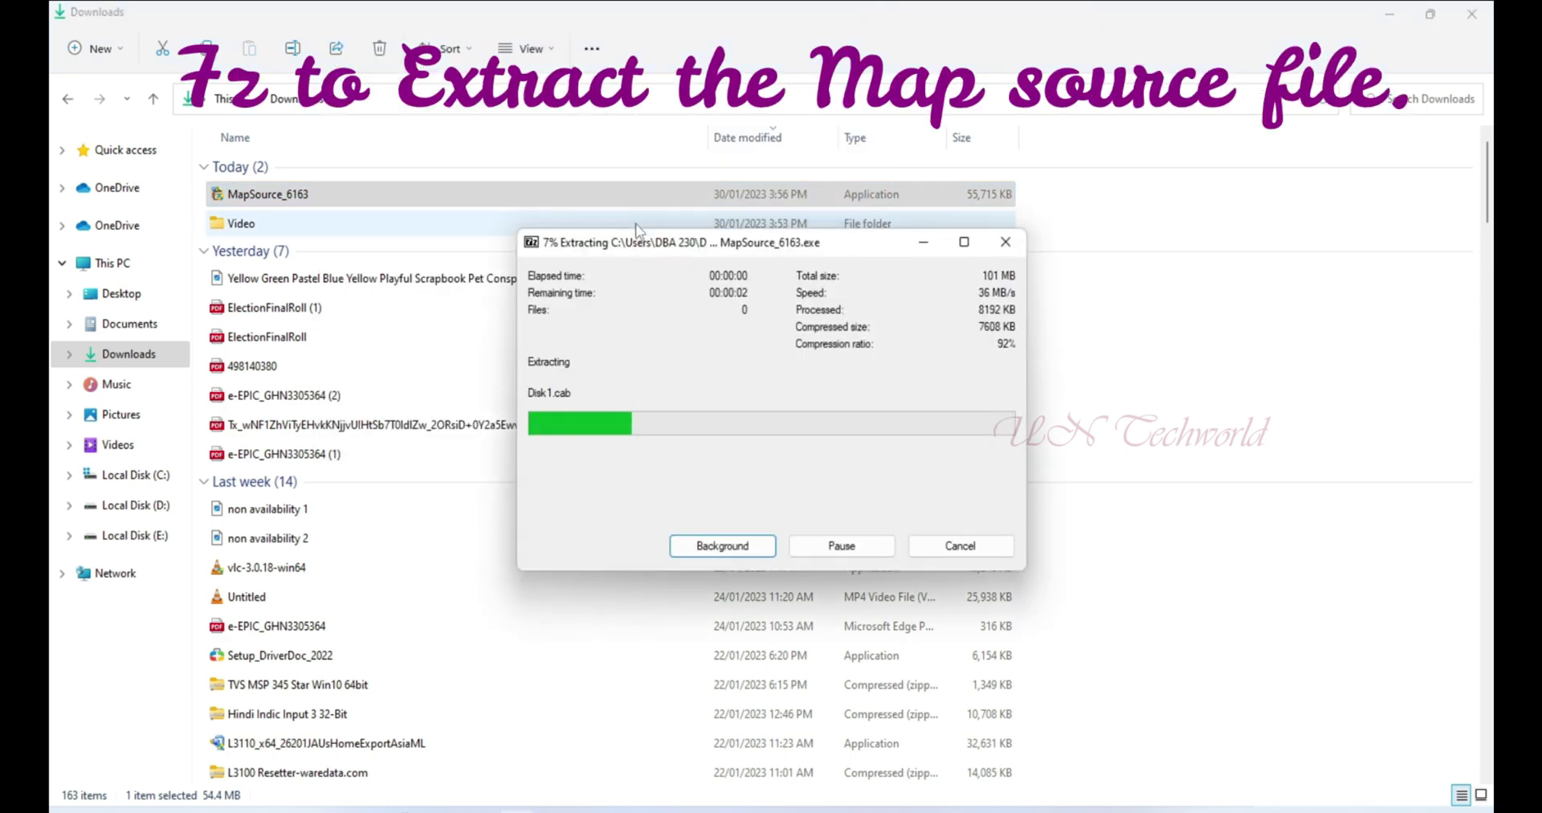
Run the MSmain installer from the extracted MapSource_6163 folder.
double_click(252, 253)
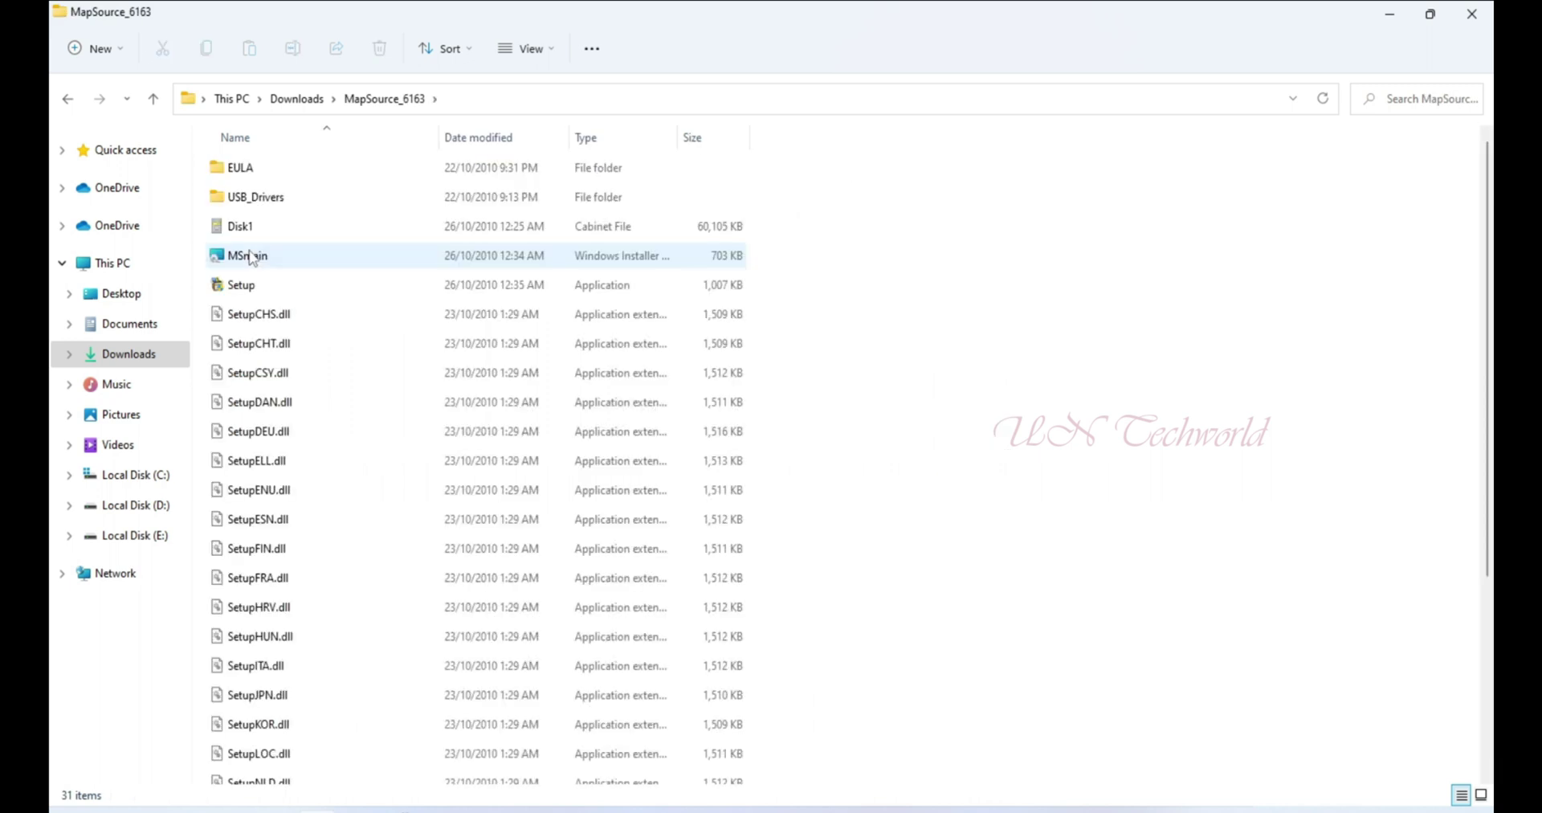
left_click(262, 265)
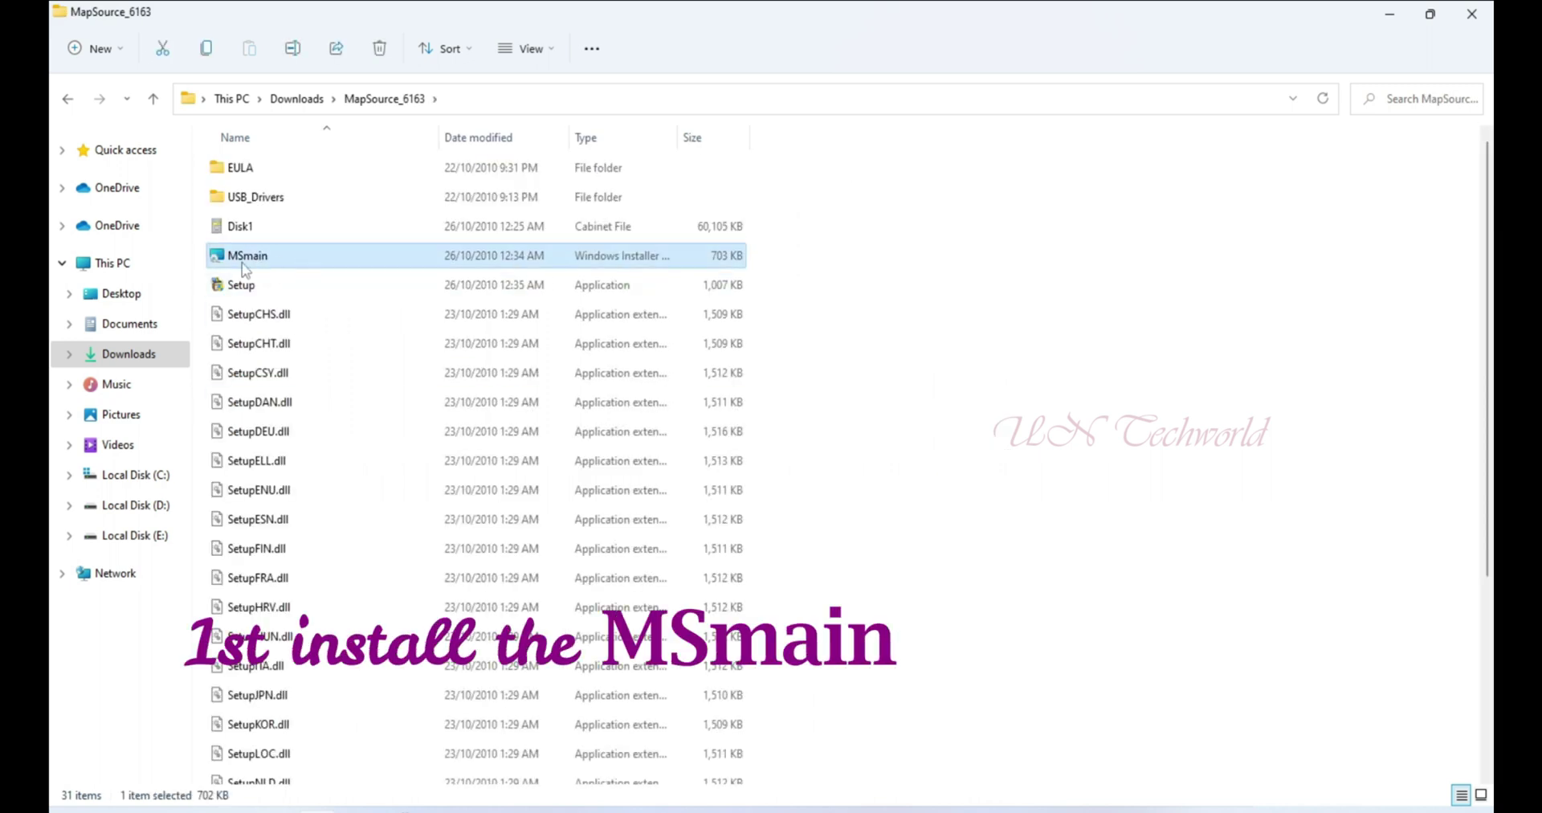
double_click(276, 256)
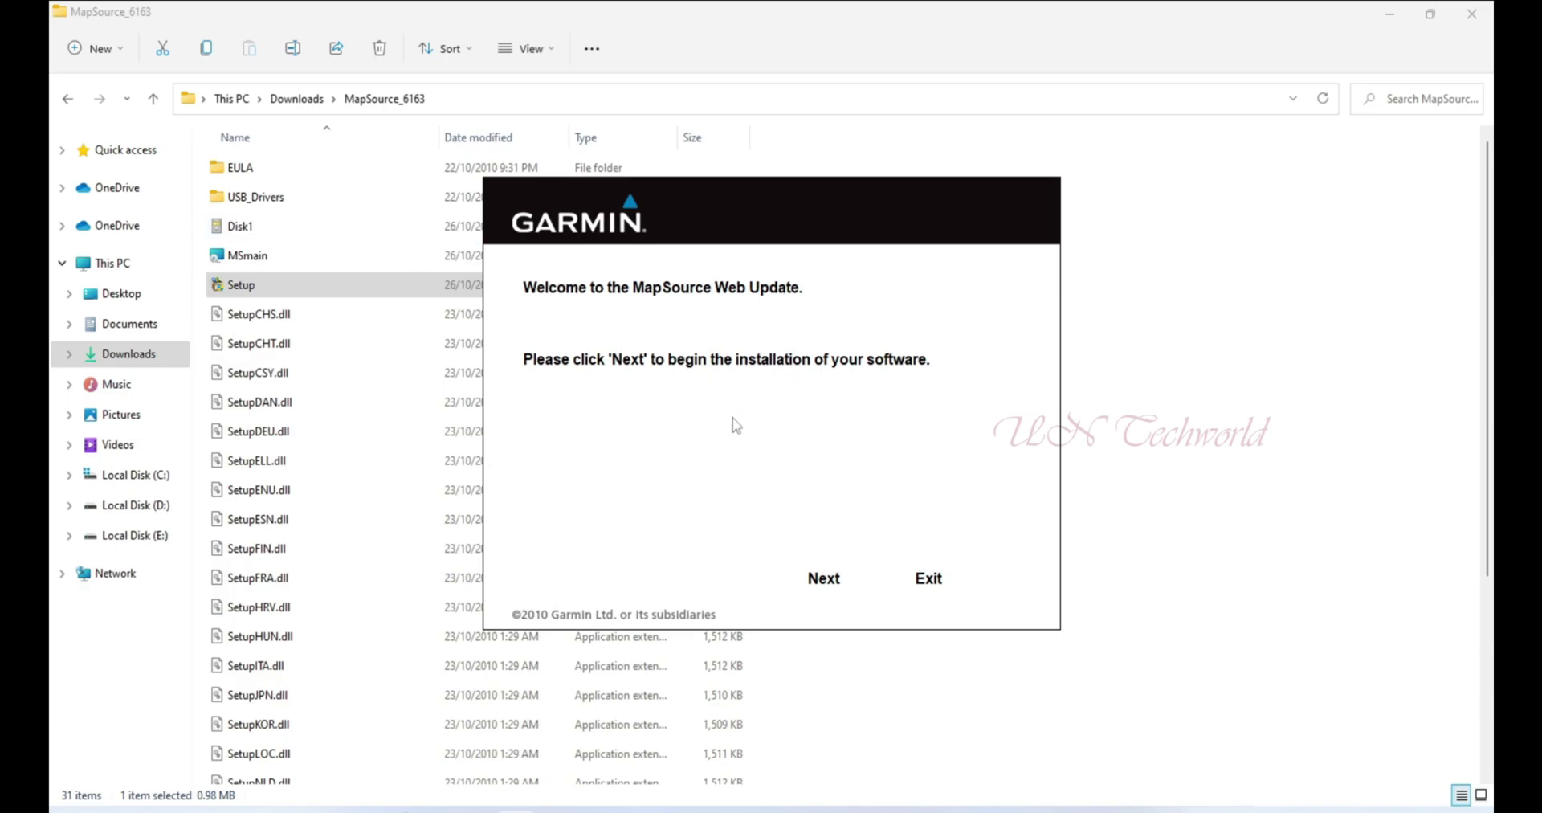
Accept the license agreement, install MapSource, and finish with 'Launch MapSource now' checked.
left_click(823, 578)
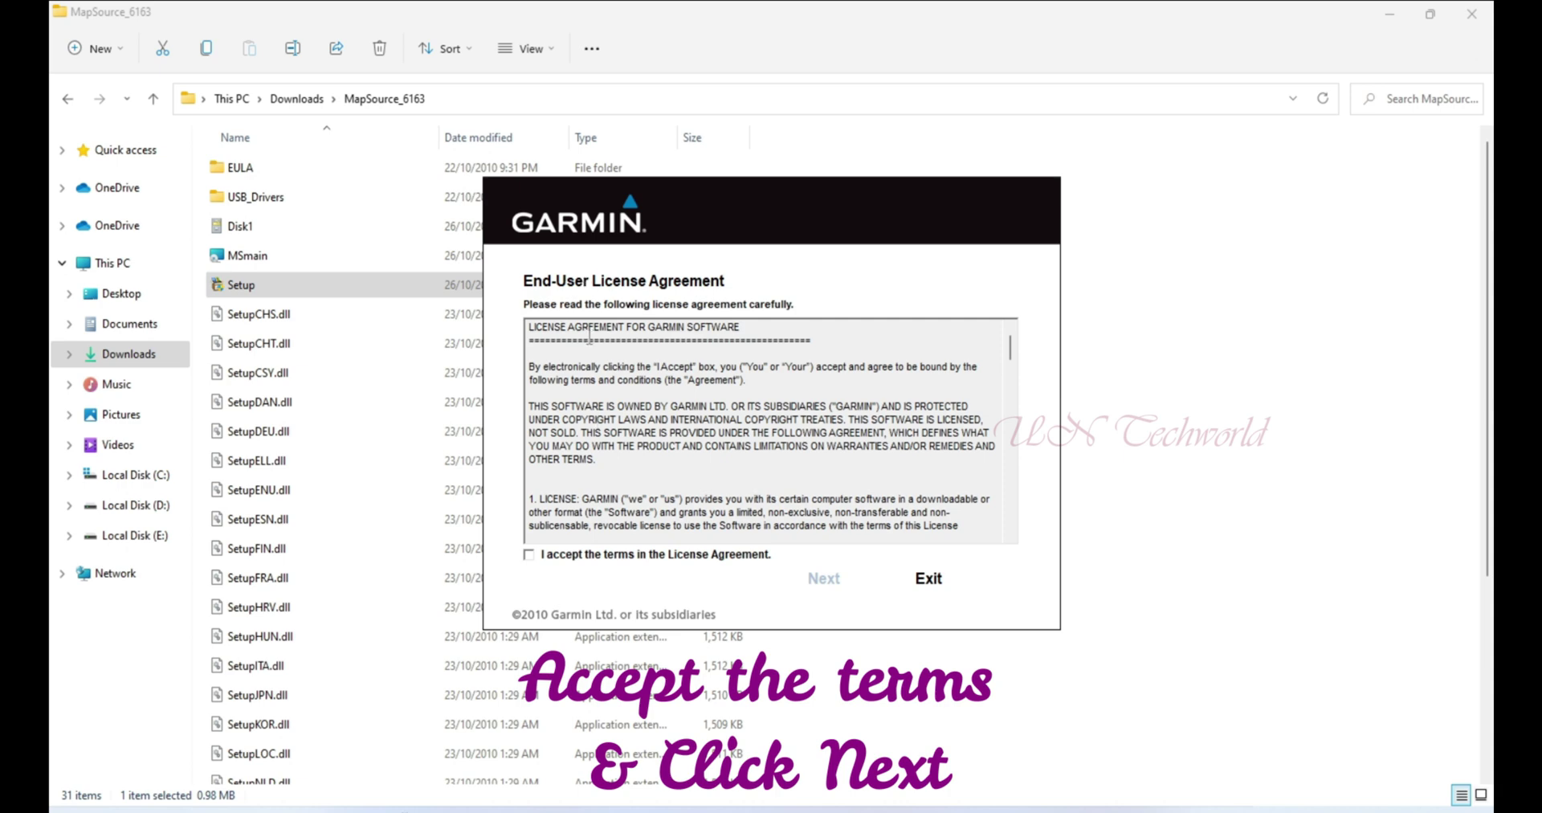
left_click(529, 555)
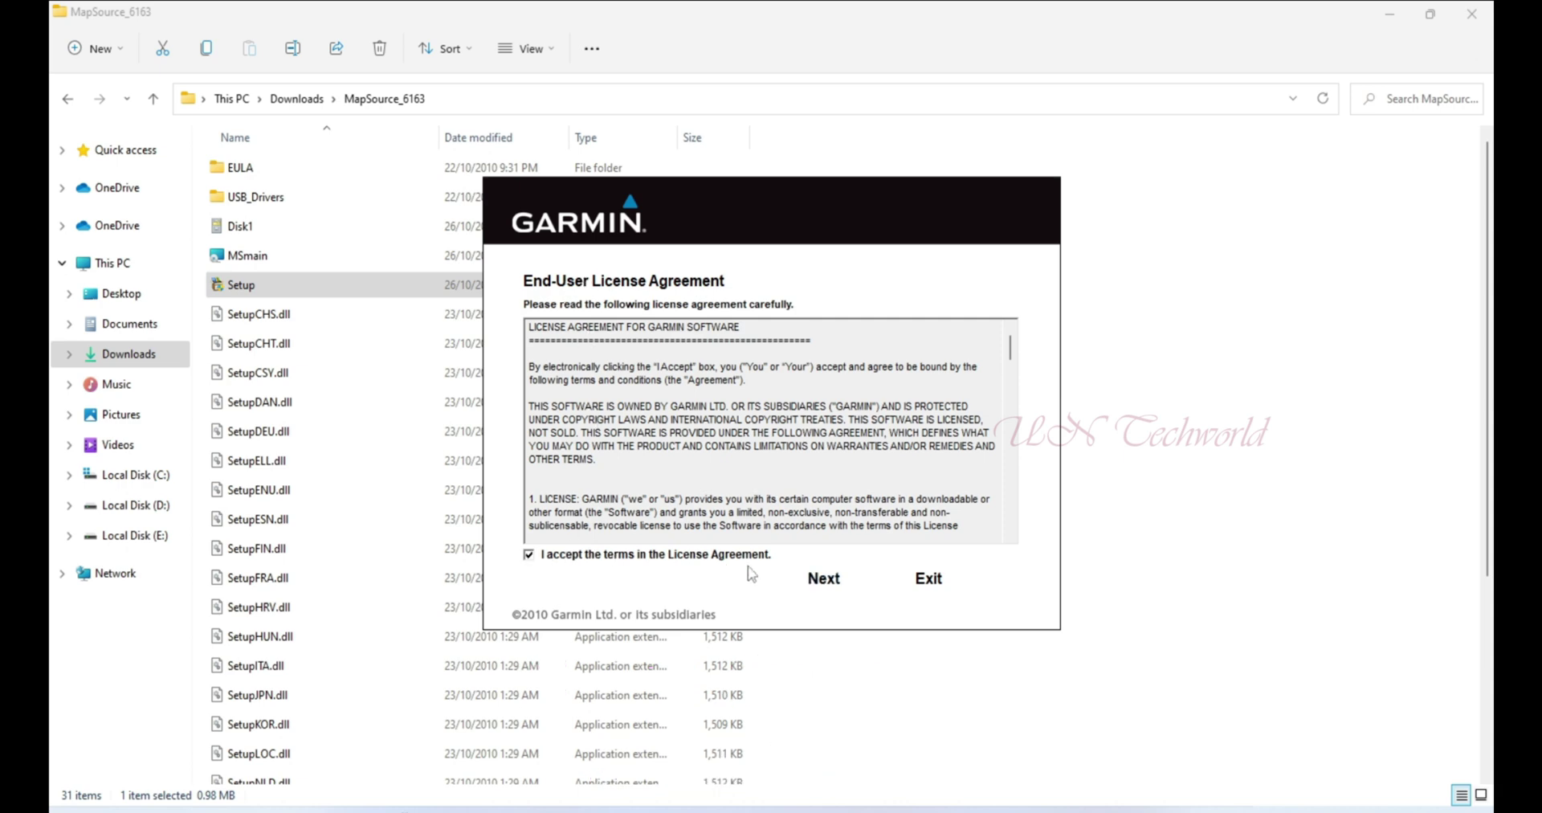
left_click(821, 587)
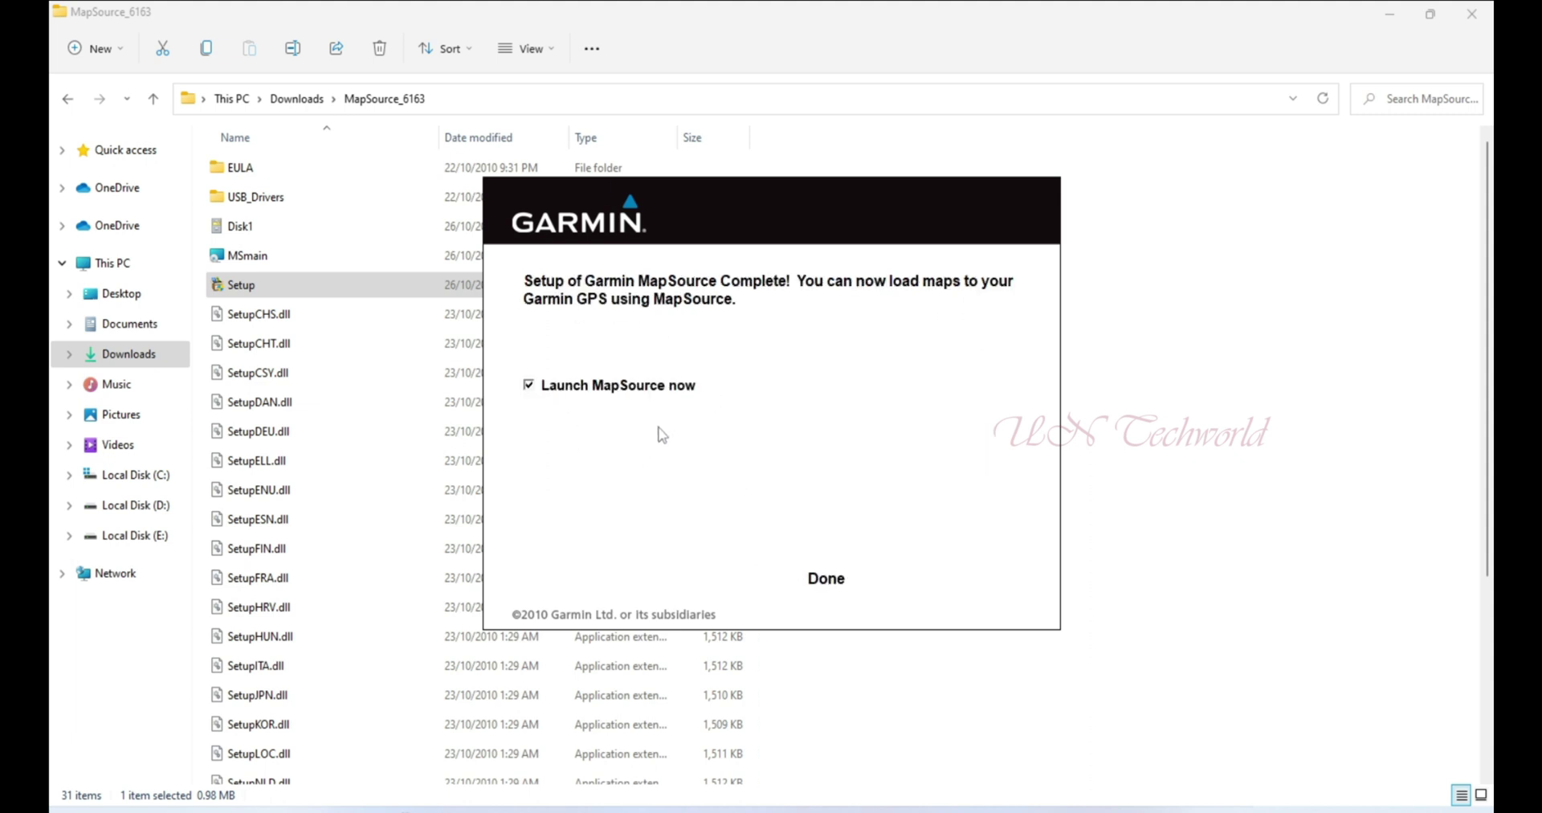
left_click(823, 574)
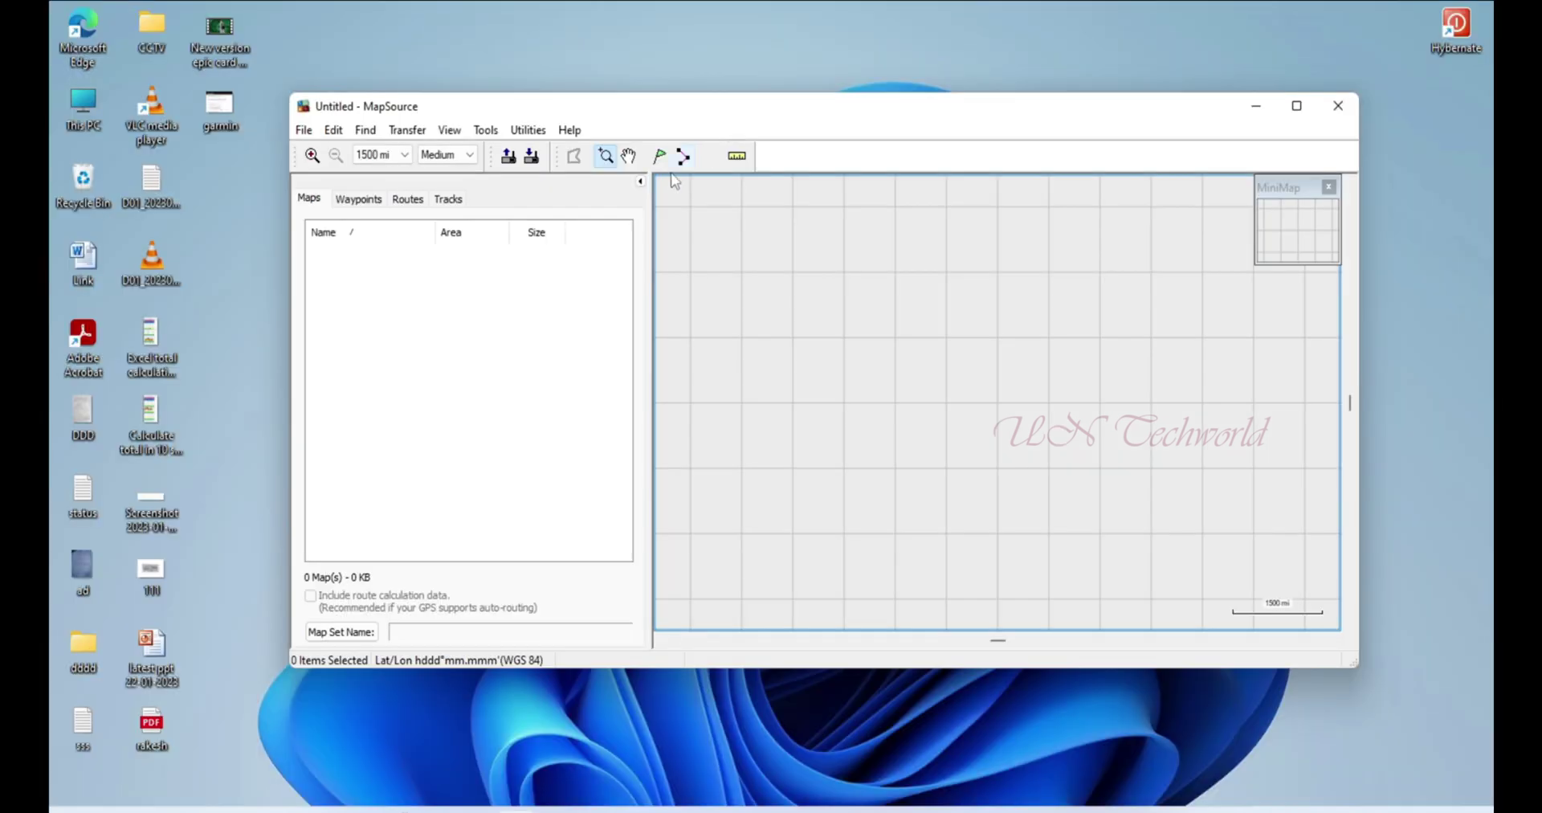
left_click(304, 130)
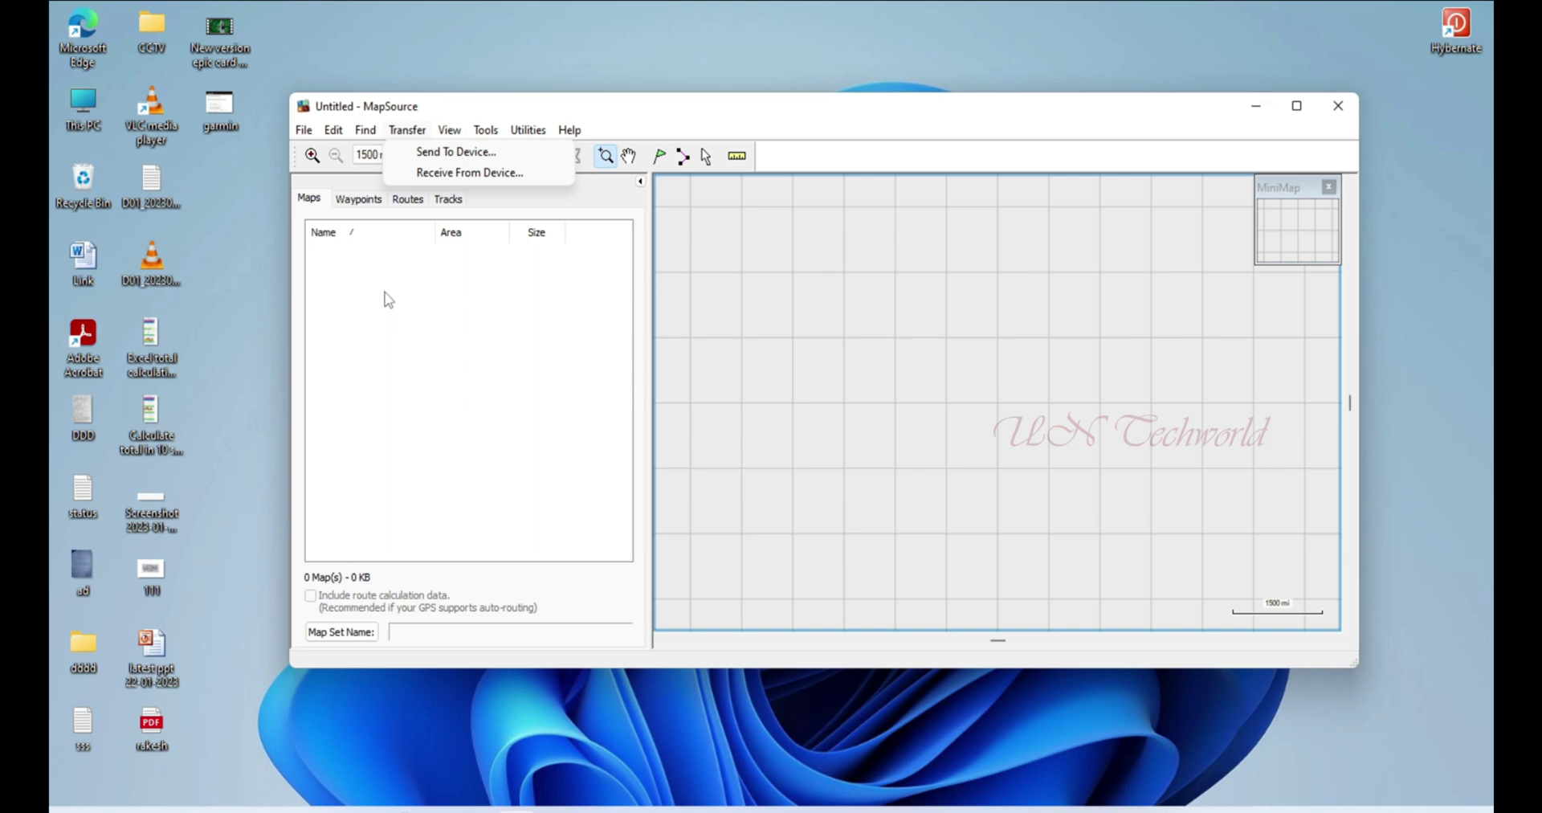
left_click(951, 22)
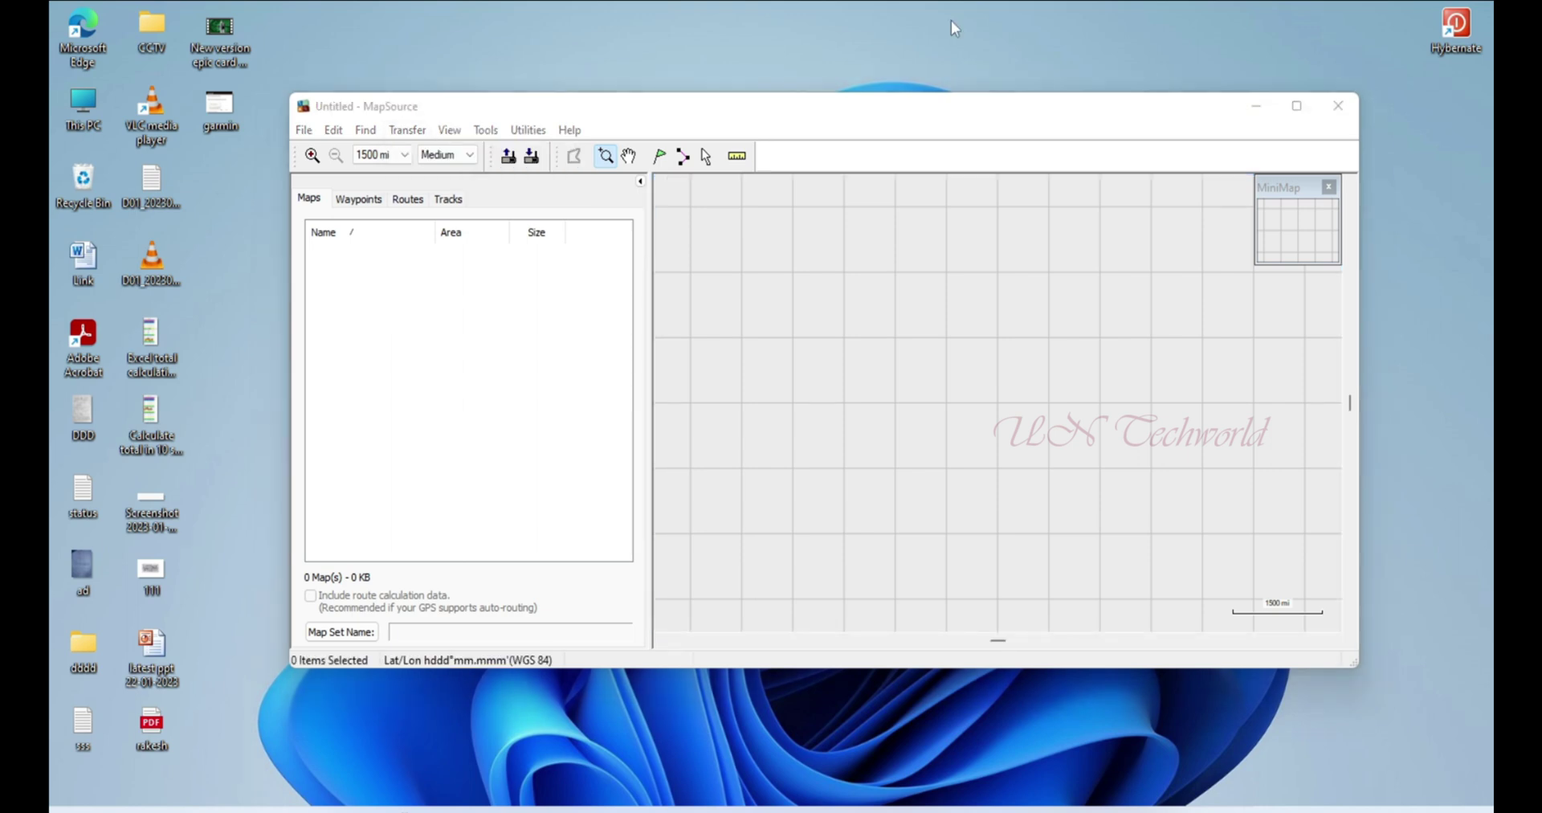